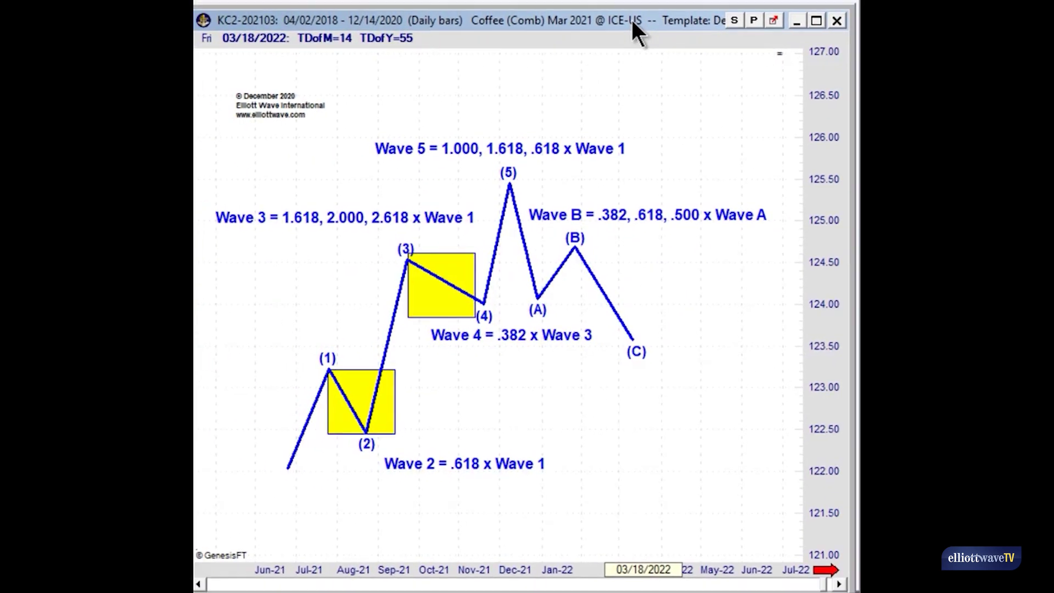
Step: Delete the upper and lower yellow boxes from the wave diagram
right_click(467, 255)
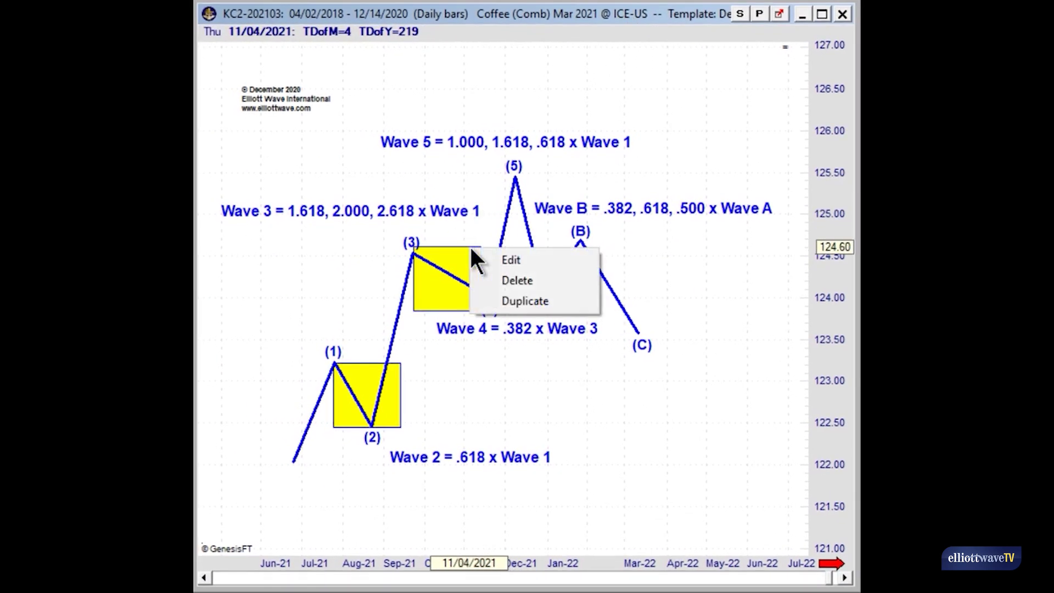
left_click(493, 280)
right_click(402, 403)
left_click(440, 434)
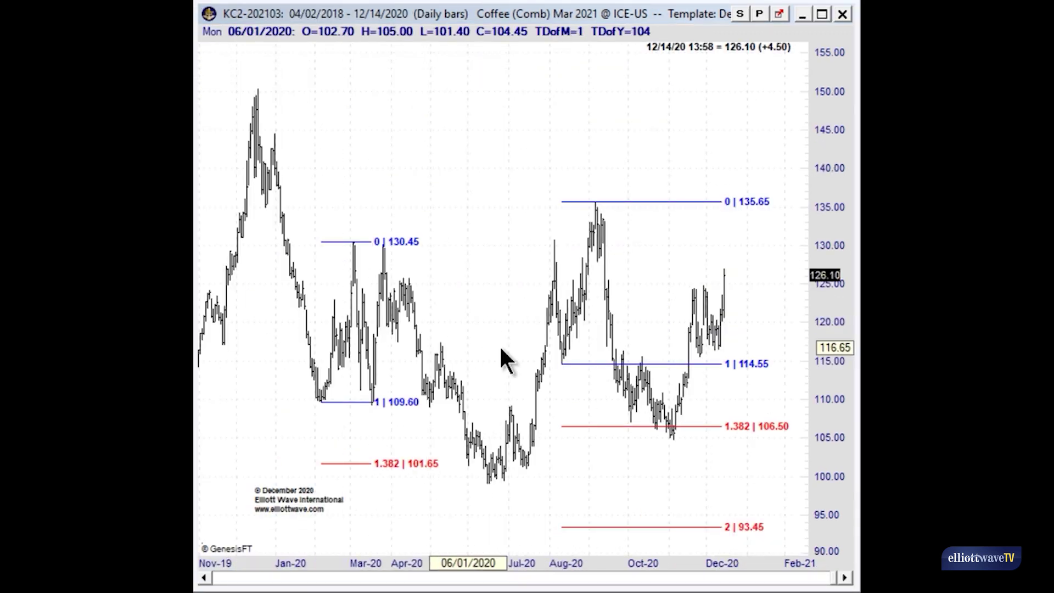
right_click(357, 402)
Step: Delete the left and right Fibonacci level sets and scroll back to show Mar-19 through Apr-20
left_click(389, 432)
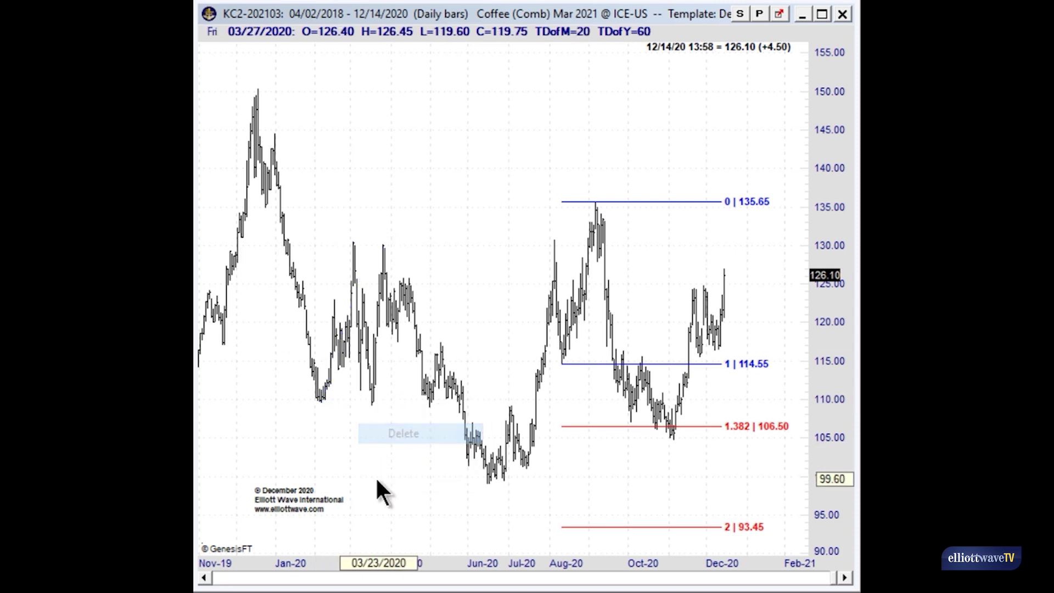
right_click(586, 426)
left_click(617, 458)
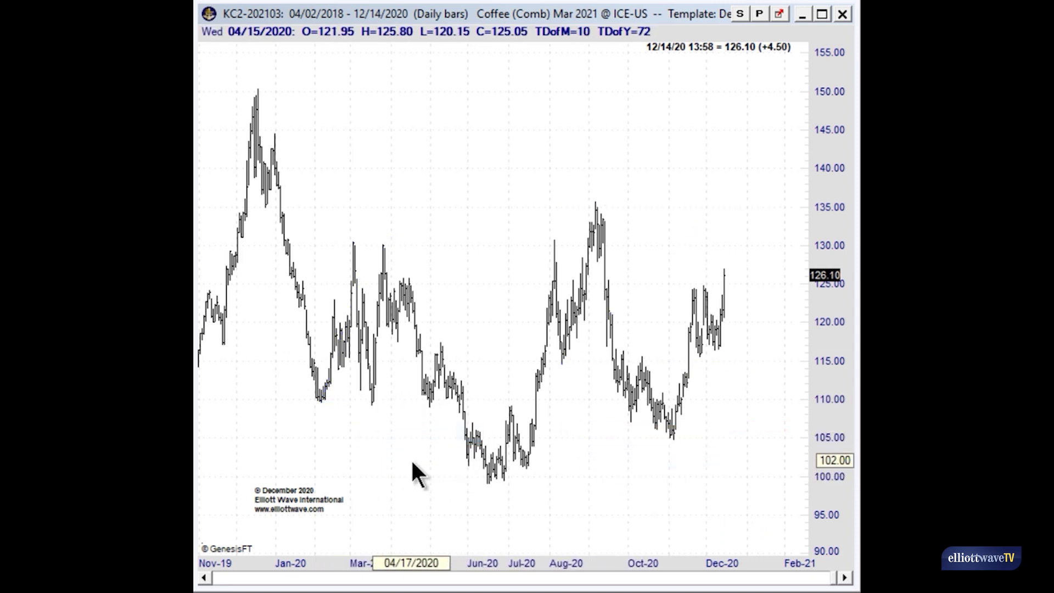
scroll(368, 453, "up", 3)
scroll(523, 436, "up", 5)
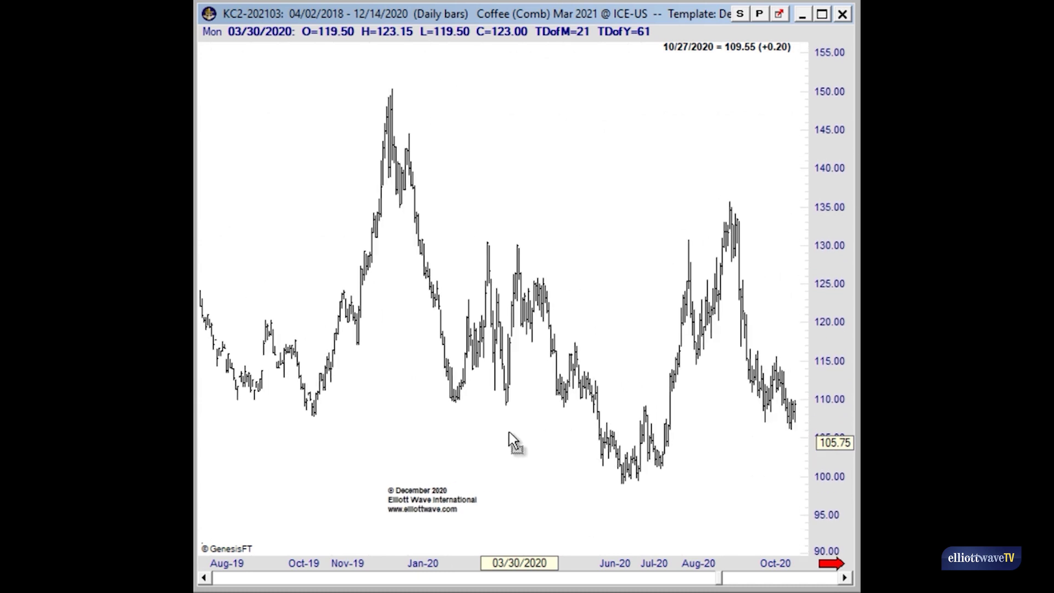
scroll(635, 424, "down", 2)
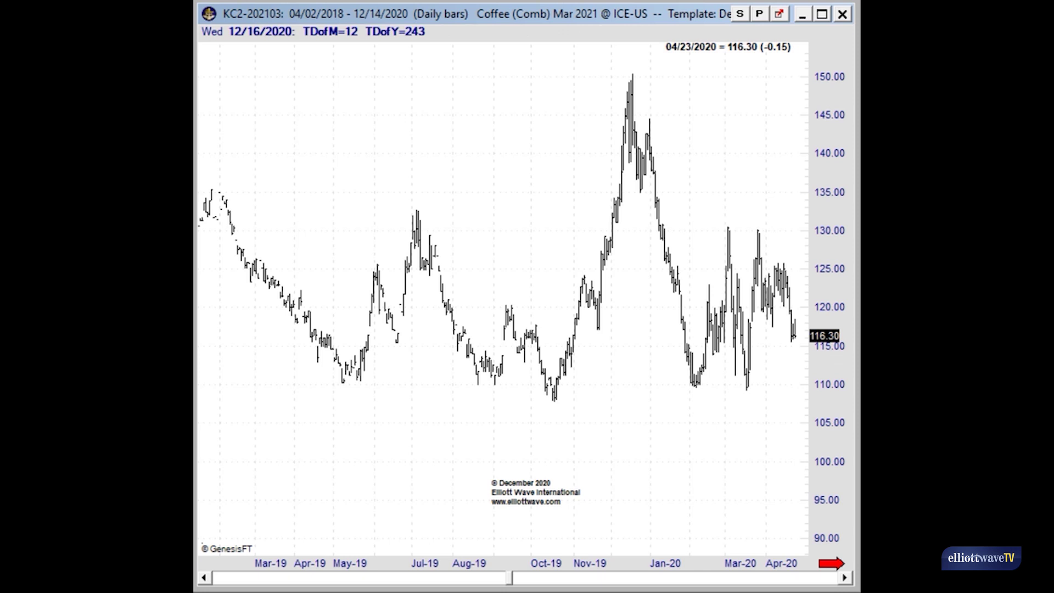
Step: Add a dashed line at 110, a Feb-low-to-March-high trendline, and Fibonacci levels from 109.60 to 130.40
left_click(699, 387)
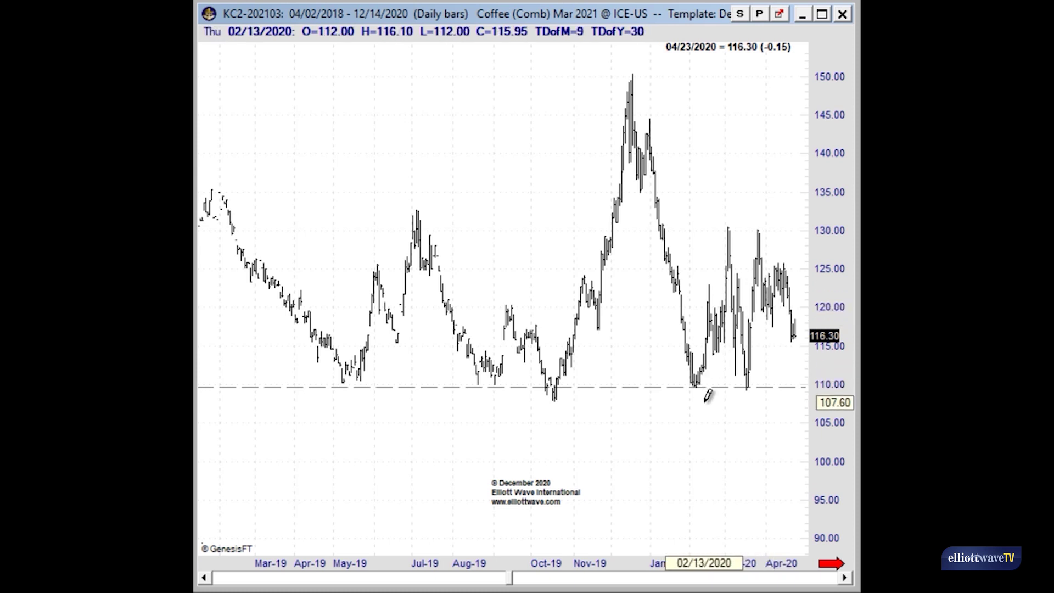
left_click_drag(696, 387, 732, 220)
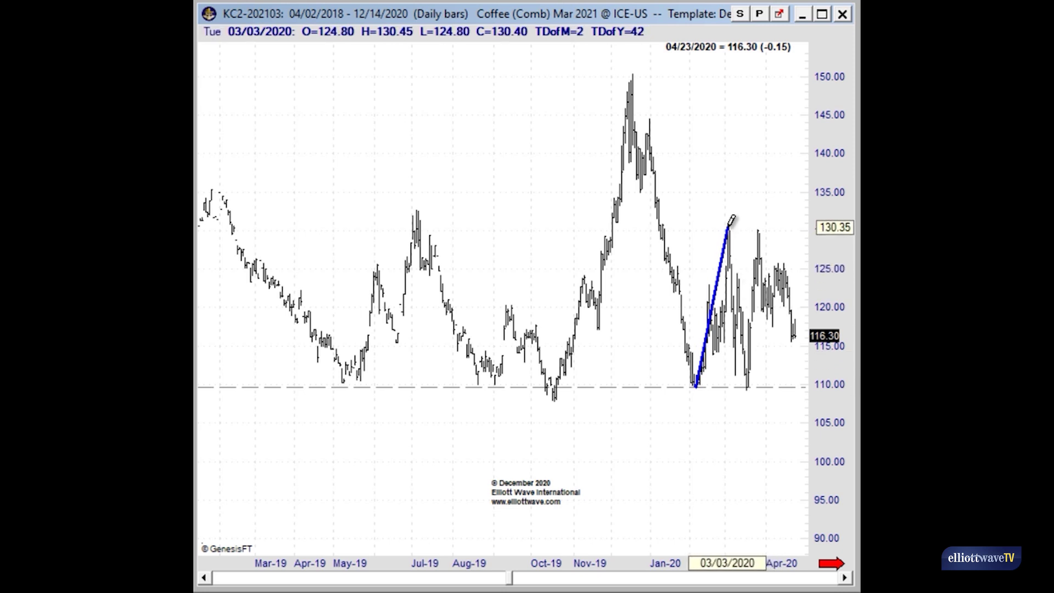
left_click_drag(722, 248, 699, 380)
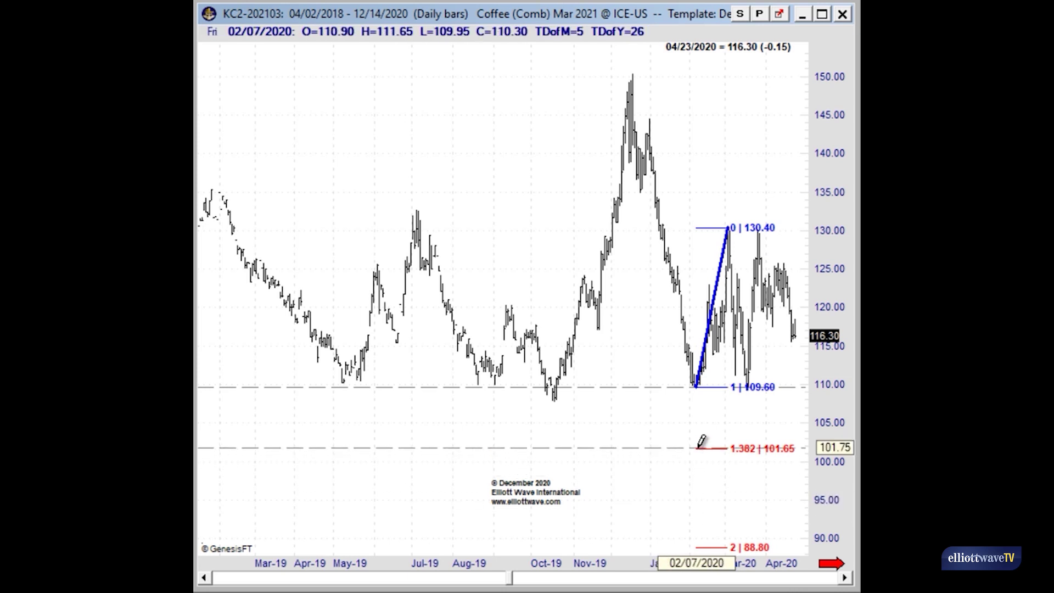
right_click(708, 334)
Step: Delete the diagonal trendline and old Fibonacci set, then redraw Fibonacci levels from 130.10 to 109.25
left_click(739, 365)
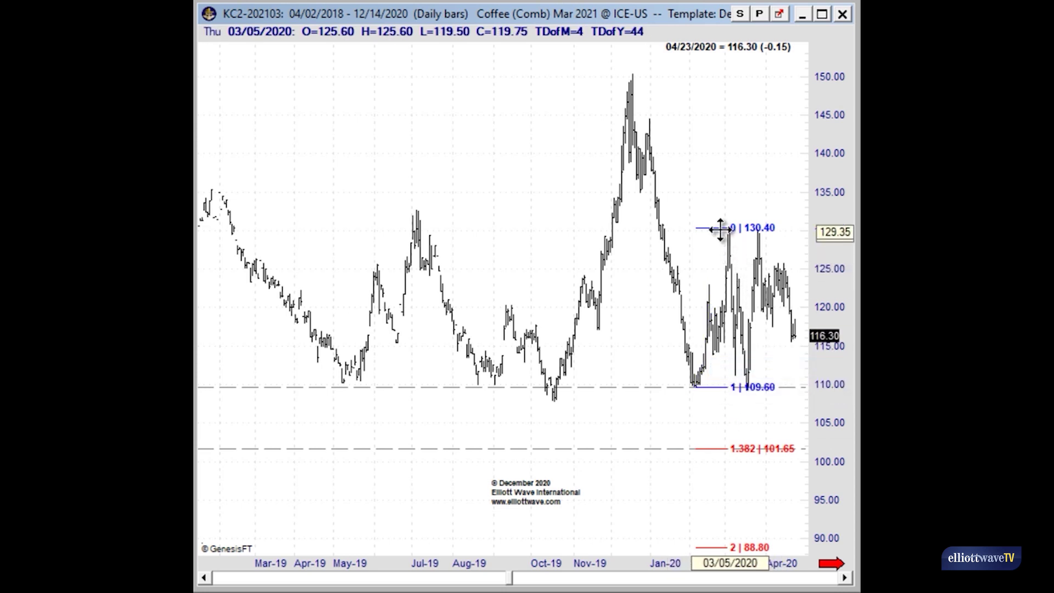
right_click(714, 226)
left_click(738, 268)
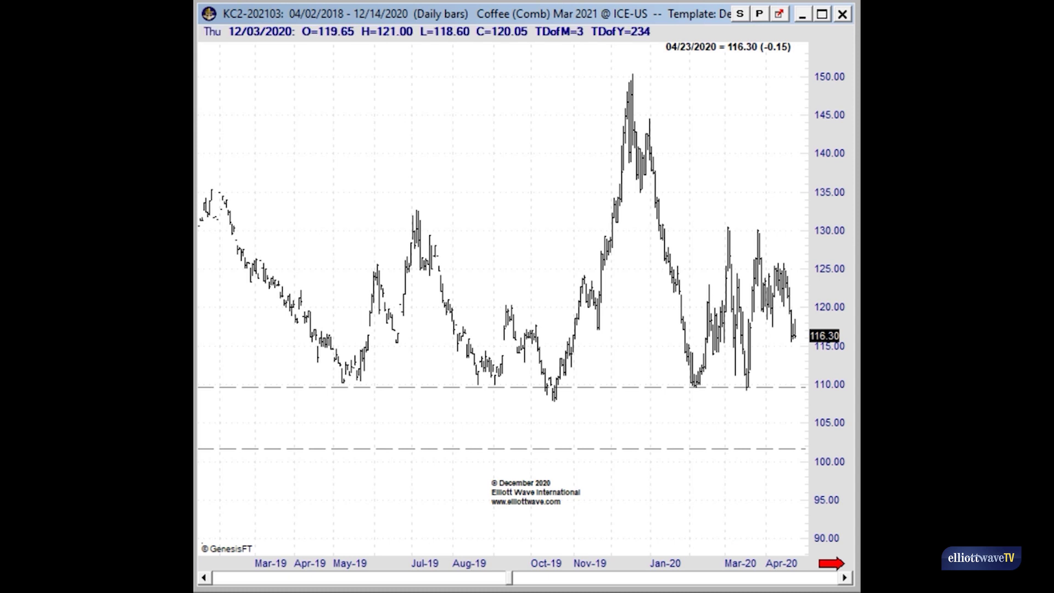
left_click_drag(744, 409, 750, 383)
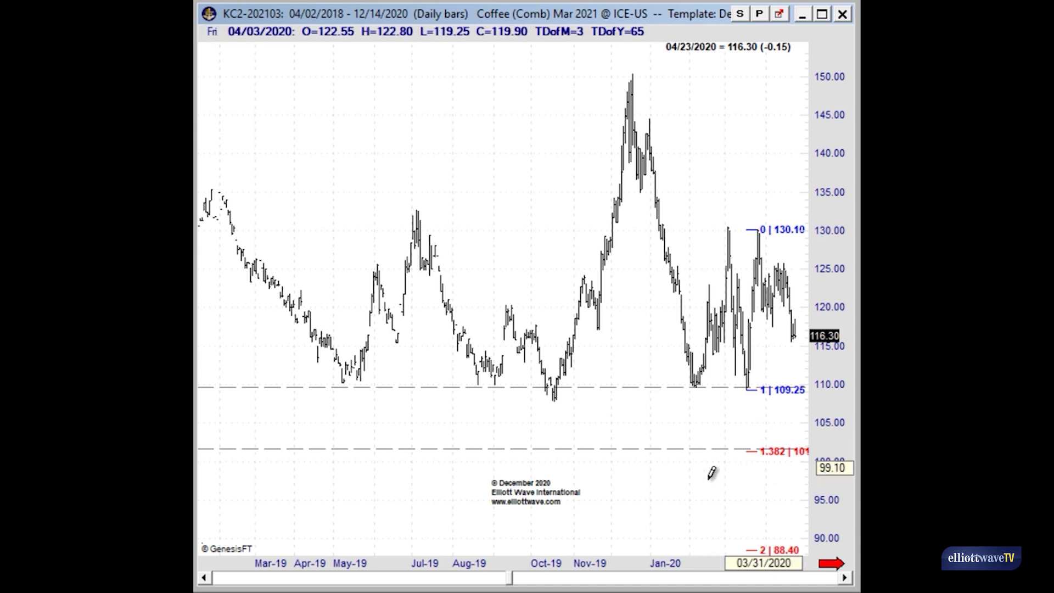
Step: Remove a stray horizontal line at 95.60 and move the copyright note to the top left
left_click(677, 494)
right_click(676, 495)
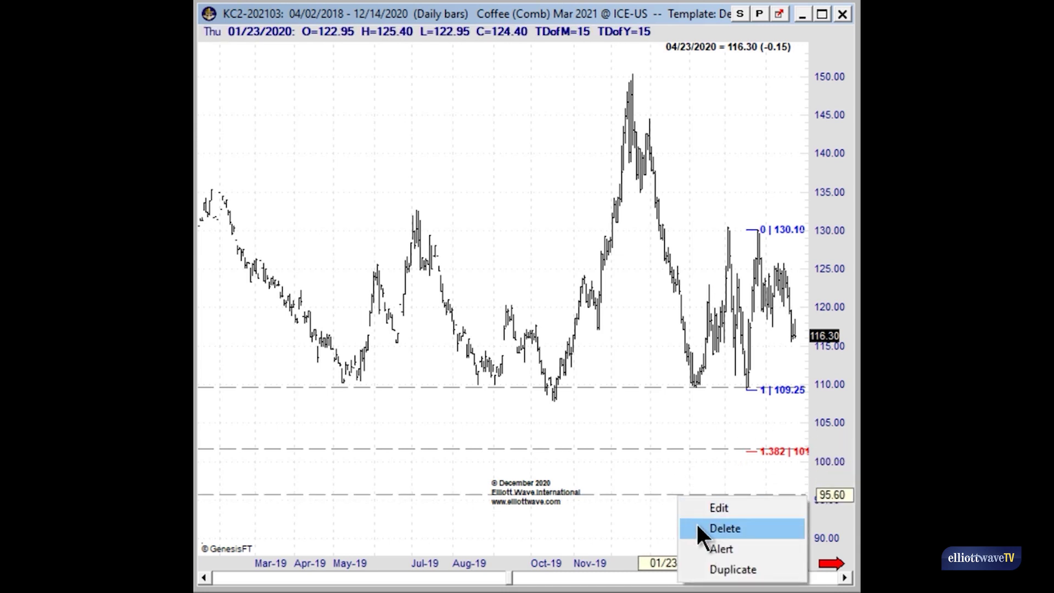
left_click(697, 527)
left_click_drag(519, 496, 284, 117)
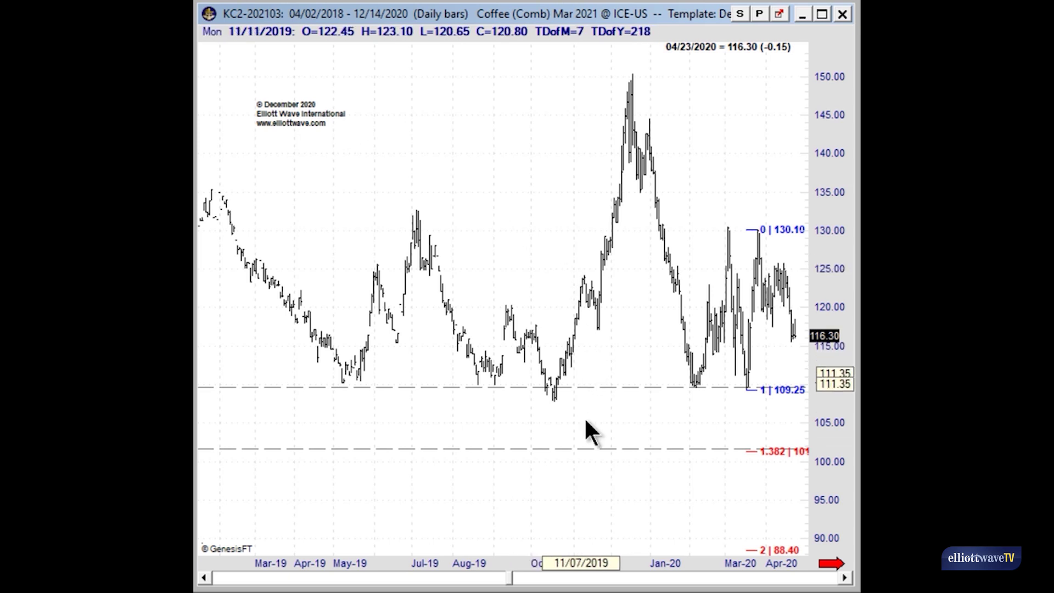
Step: Drag the Fibonacci levels from the 1.382 line rightward to the August peak, scrolling the chart forward
scroll(610, 497, "down", 1)
scroll(609, 498, "down", 6)
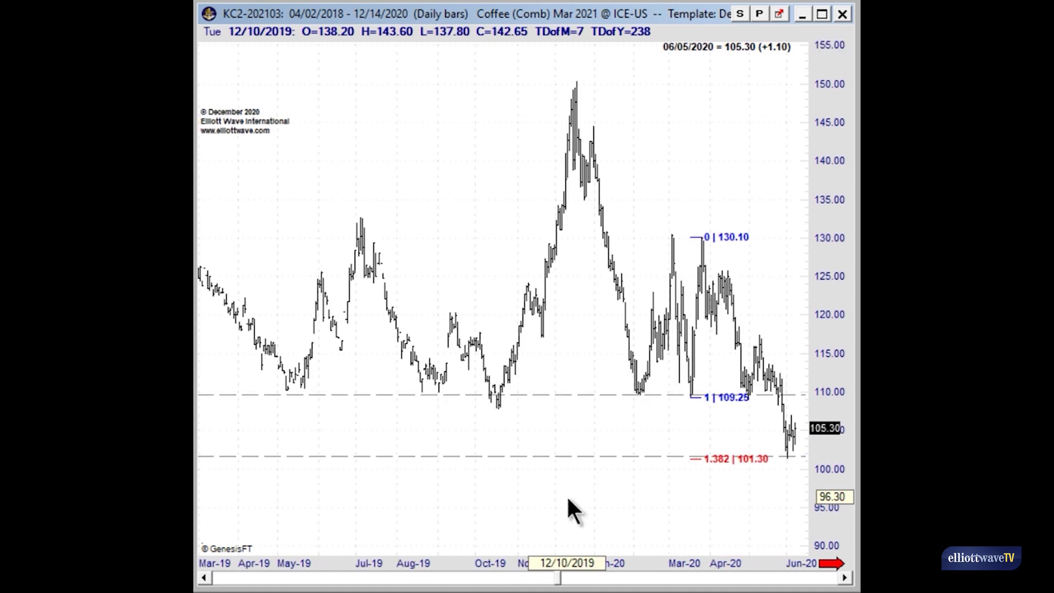
scroll(541, 500, "down", 5)
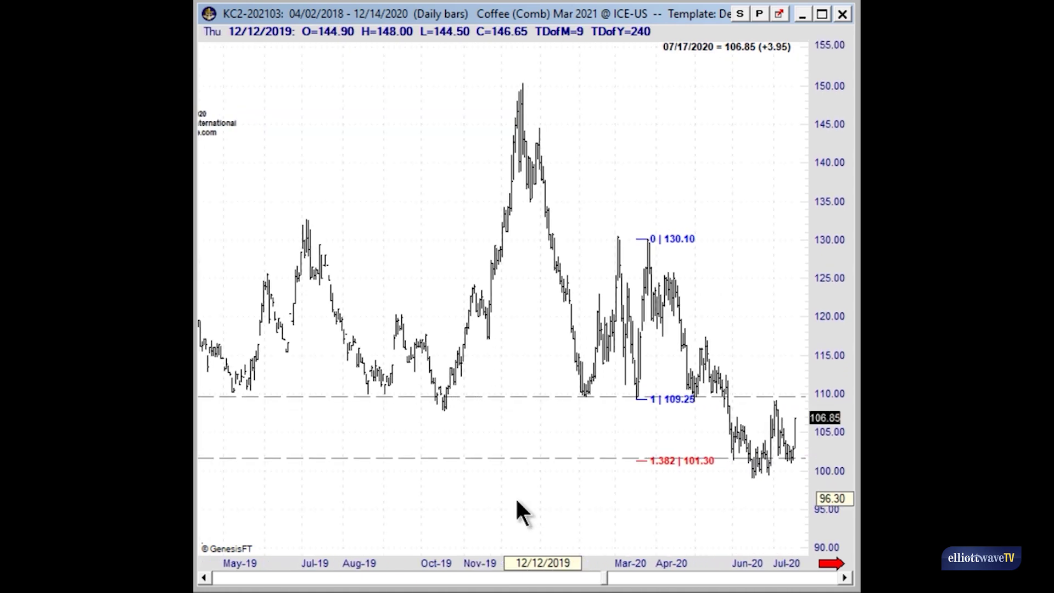
scroll(609, 497, "down", 1)
scroll(600, 499, "down", 1)
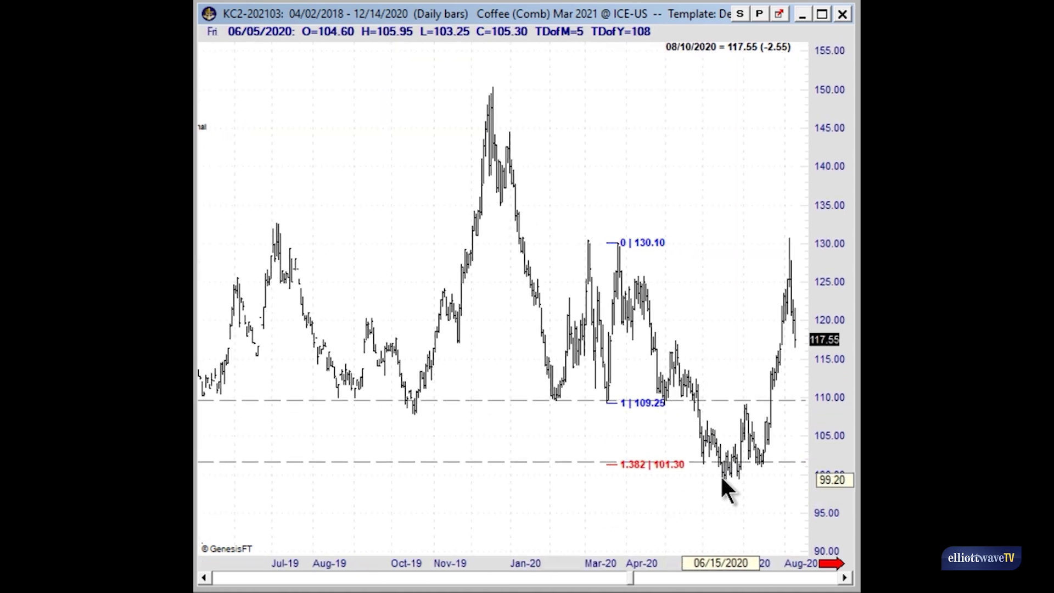
left_click(623, 468)
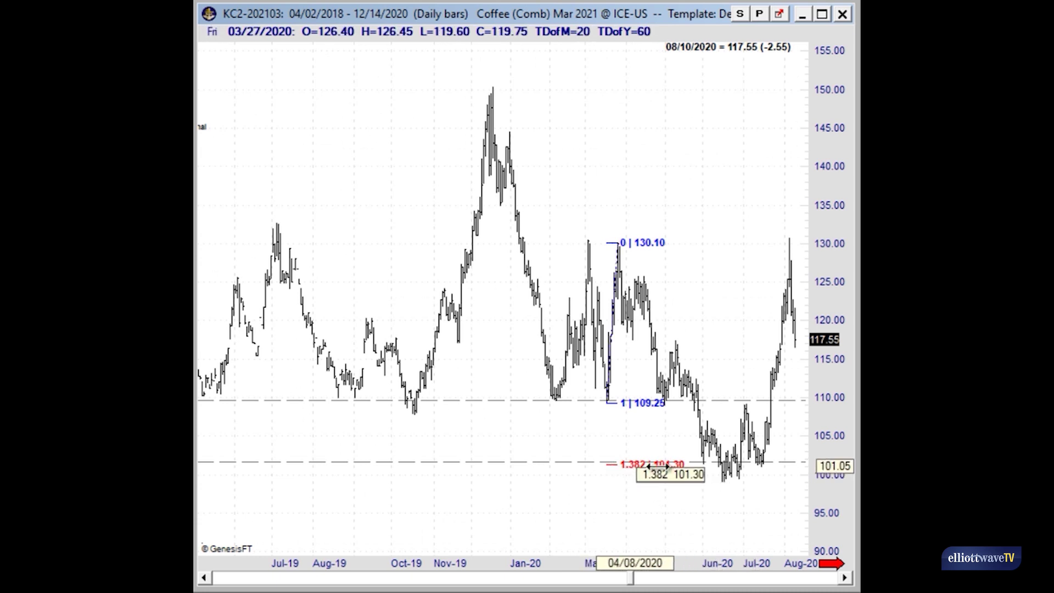
left_click_drag(627, 466, 778, 464)
scroll(715, 498, "down", 3)
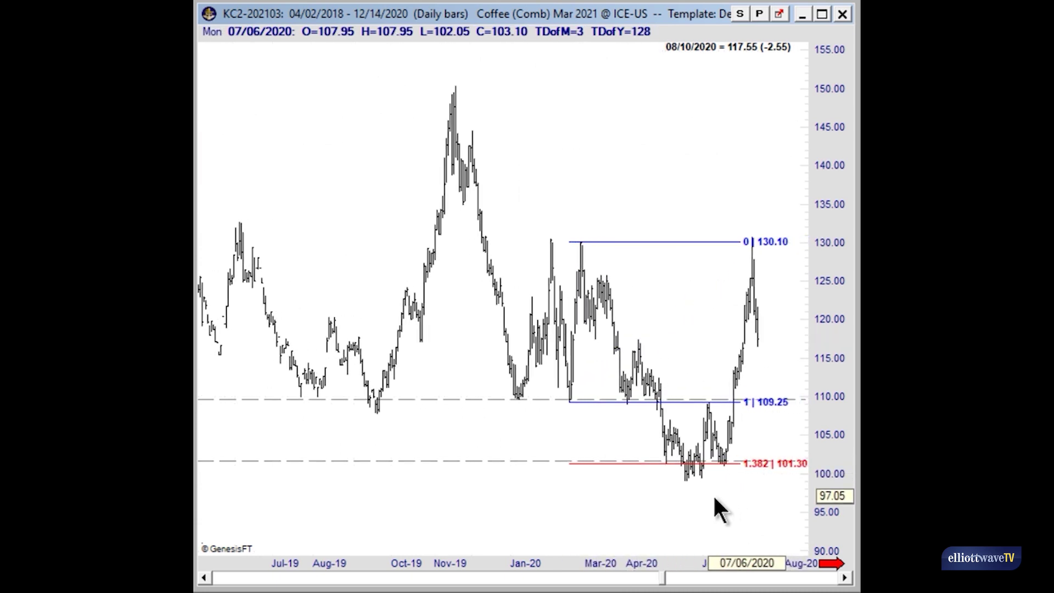
scroll(715, 498, "down", 1)
scroll(723, 489, "down", 2)
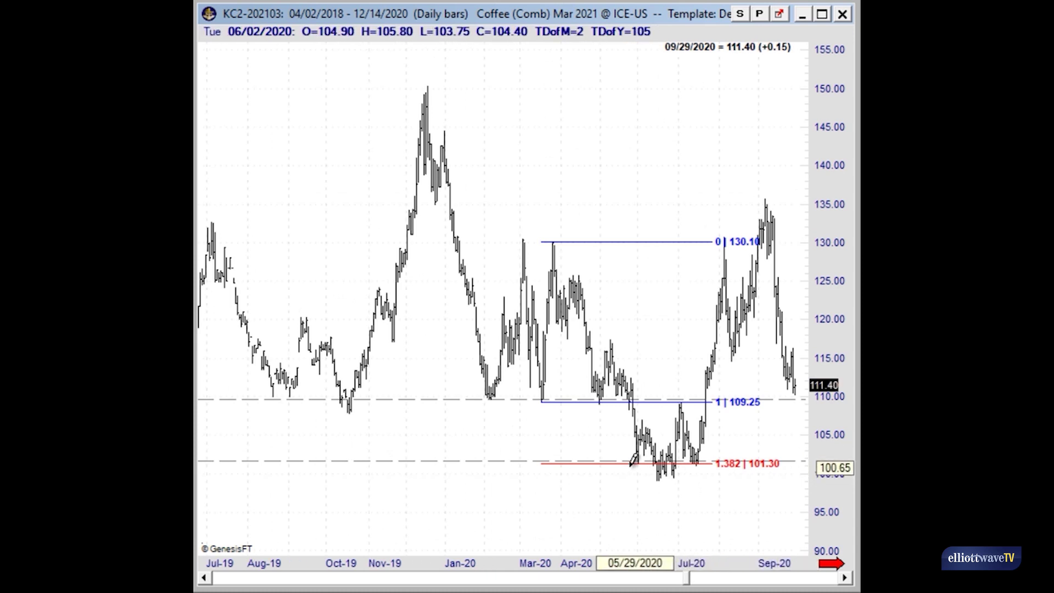
Step: Draw a yellow box over the June–July lows at 101.30 and delete the old Fibonacci drawing
mouse_move(625, 473)
left_mouse_down()
mouse_move(637, 455)
mouse_move(716, 455)
left_mouse_up()
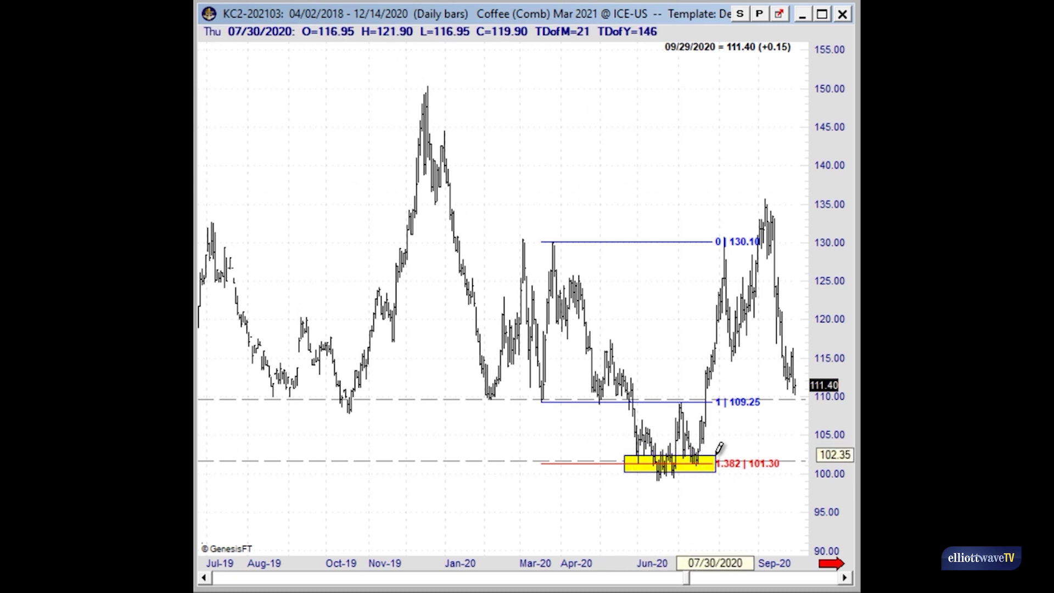
scroll(735, 504, "right", 4)
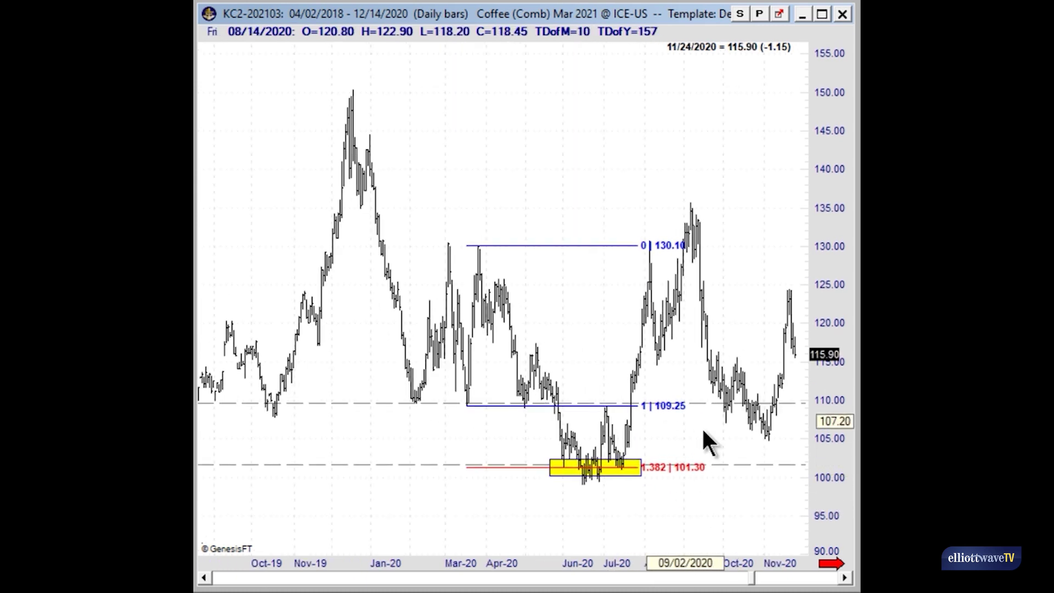
scroll(628, 426, "right", 2)
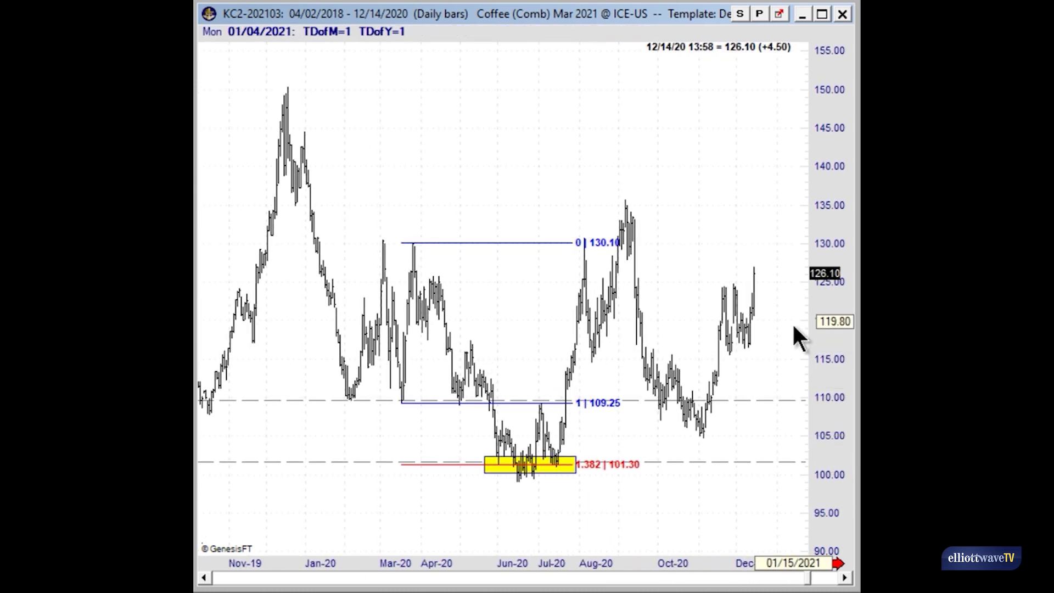
right_click(539, 244)
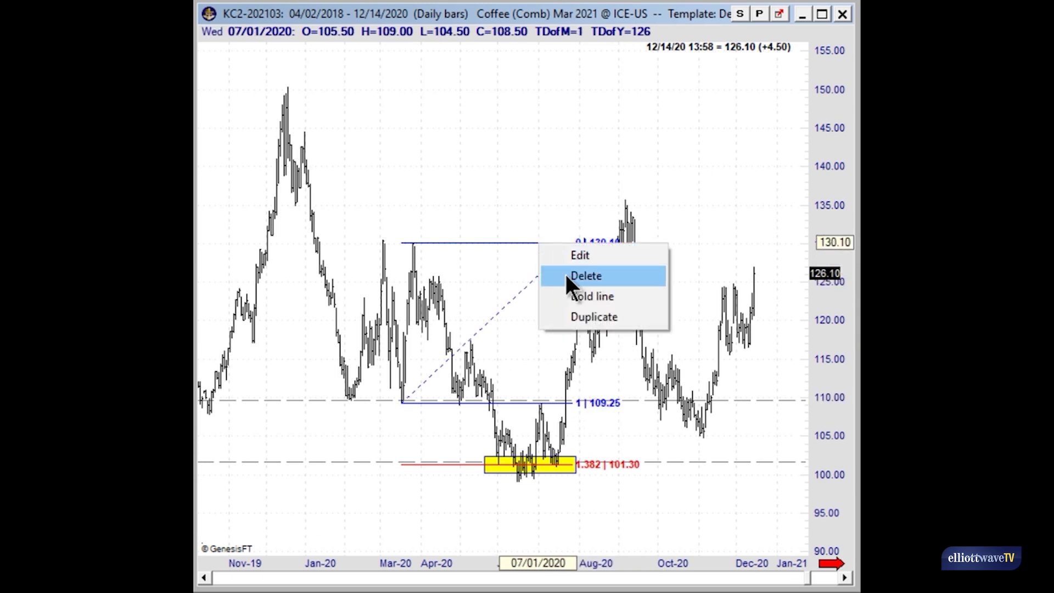
left_click(564, 272)
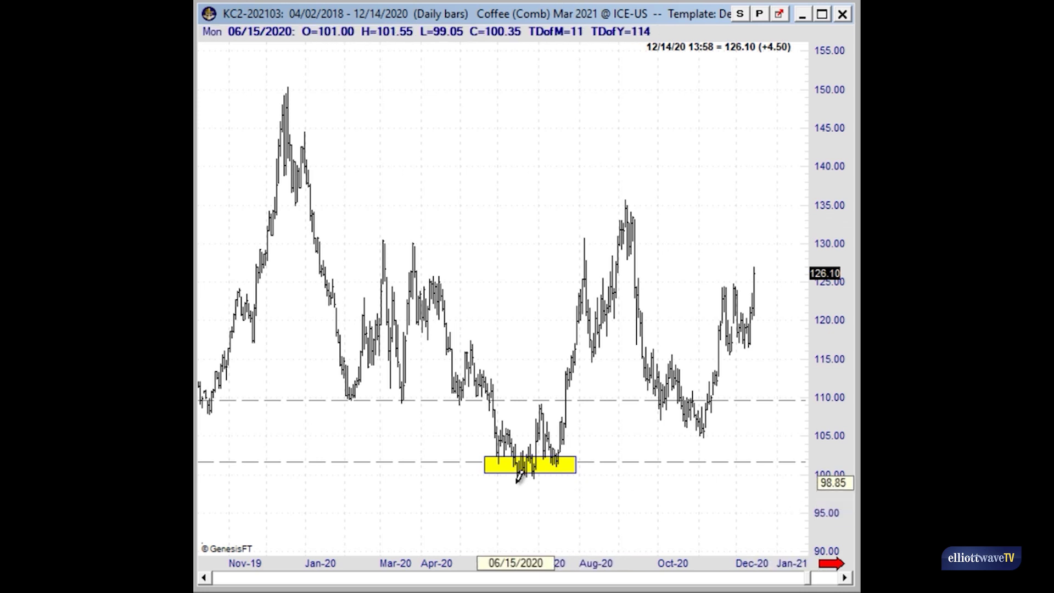
Step: Project Fibonacci extensions from the 99.05 low to the 130.45 high, adding 135.05–137.85 retracements, extended right
mouse_move(518, 478)
left_mouse_down()
mouse_move(541, 378)
mouse_move(386, 230)
left_mouse_up()
left_click_drag(517, 148, 677, 164)
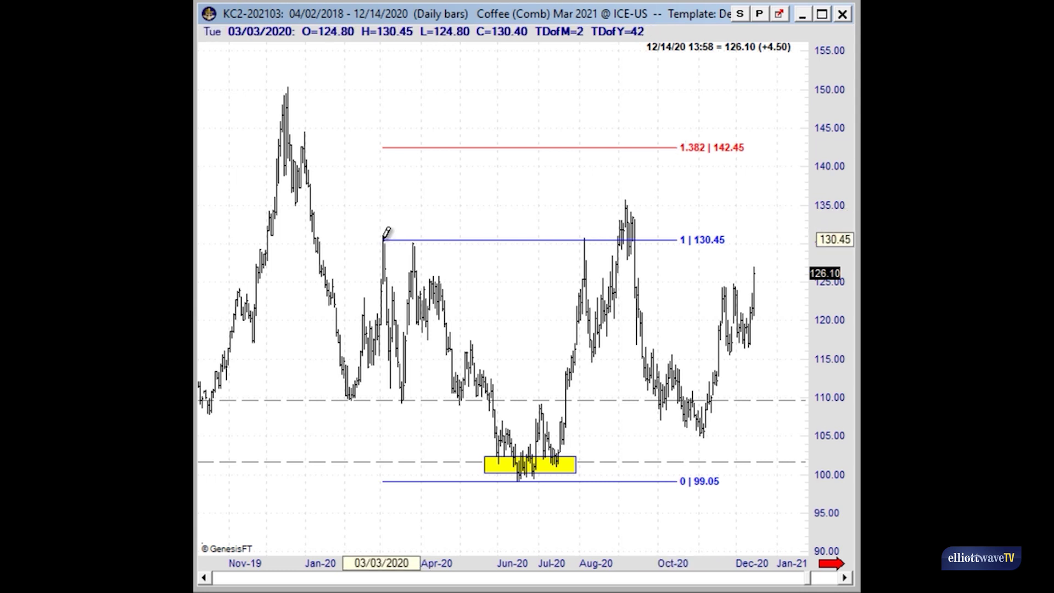
left_click_drag(384, 239, 680, 147)
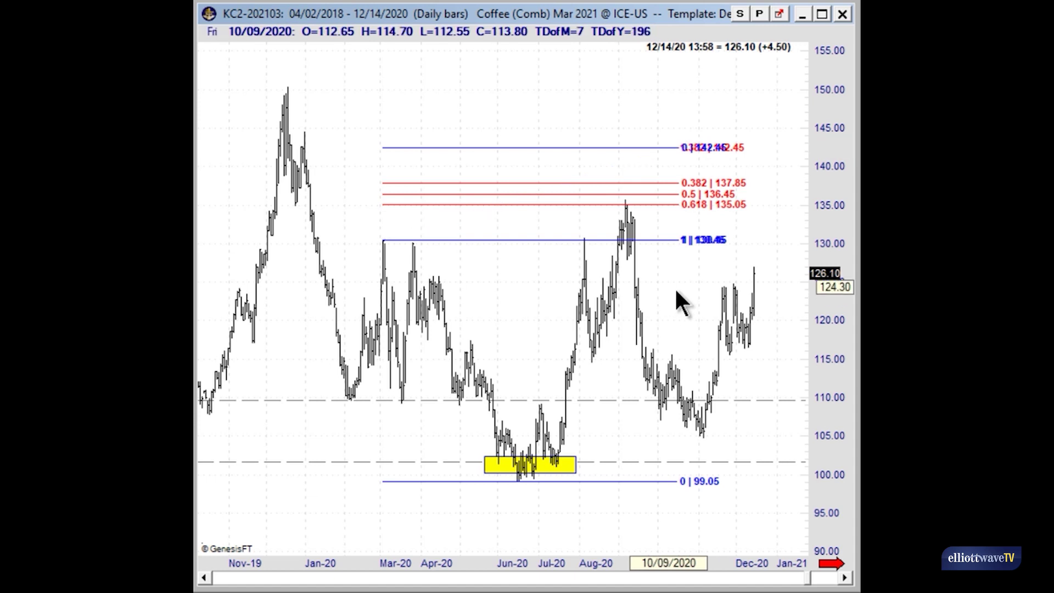
scroll(668, 295, "down", 3)
left_click_drag(639, 192, 709, 192)
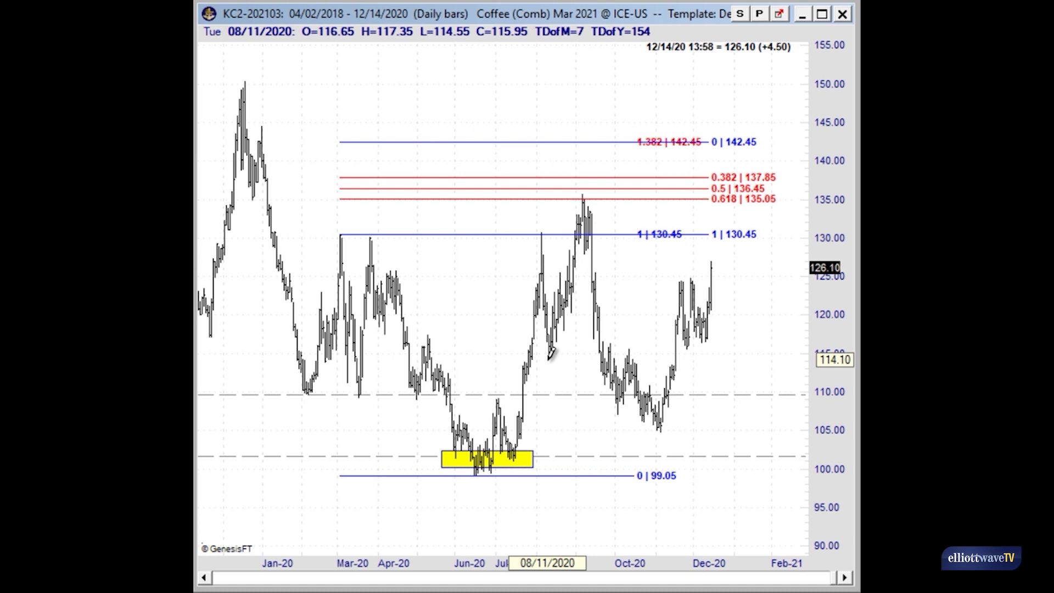
Step: Draw a second Fibonacci extension starting from the 114.55 low
left_click_drag(552, 354, 546, 226)
left_click(546, 226)
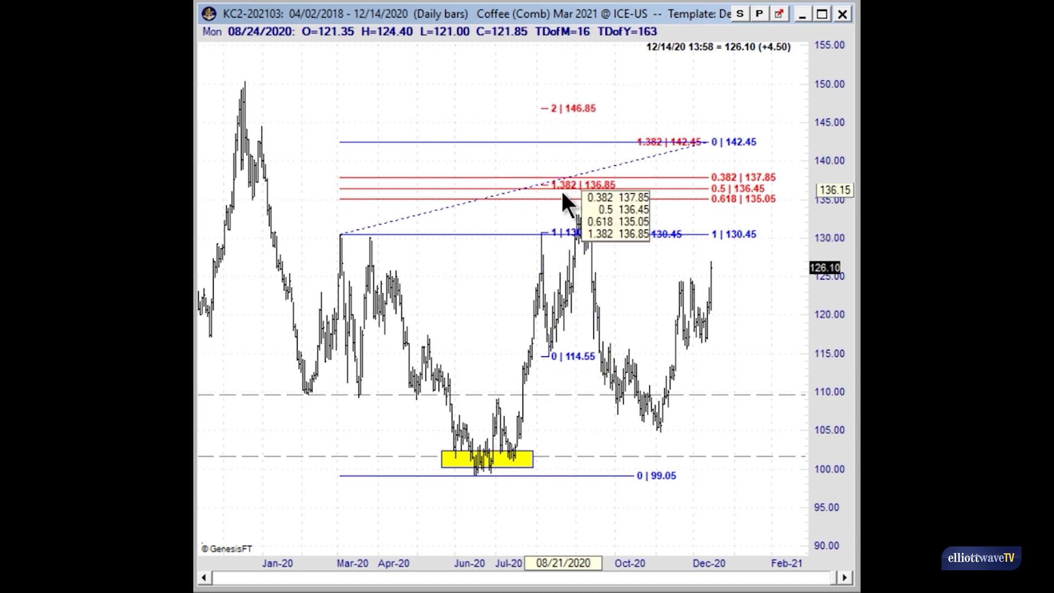
left_click(706, 224)
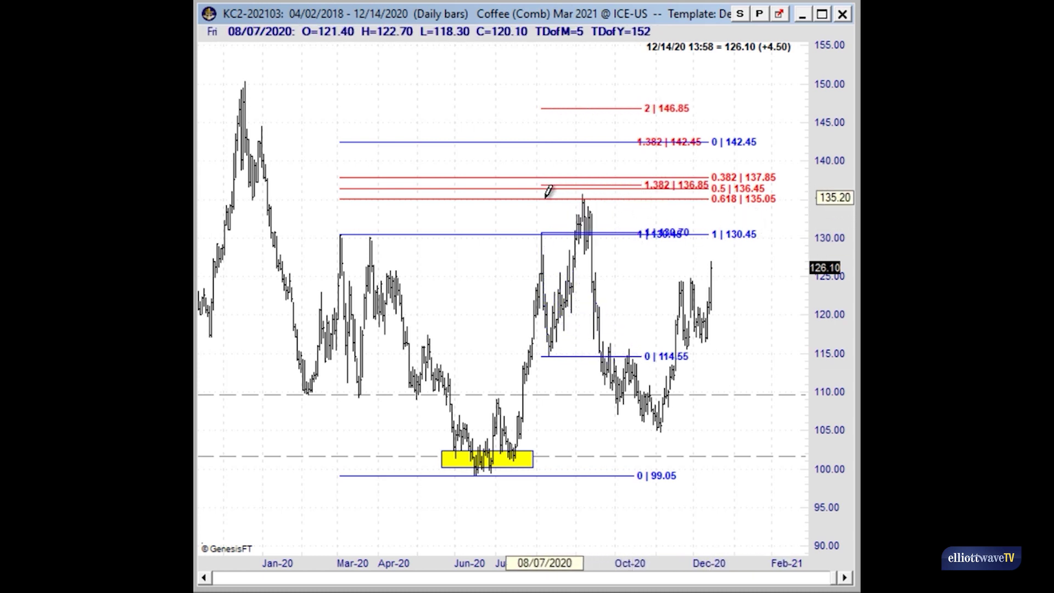
Step: Box the 135–137 cluster in yellow and delete the 146.85 extension level
left_click_drag(586, 189, 635, 179)
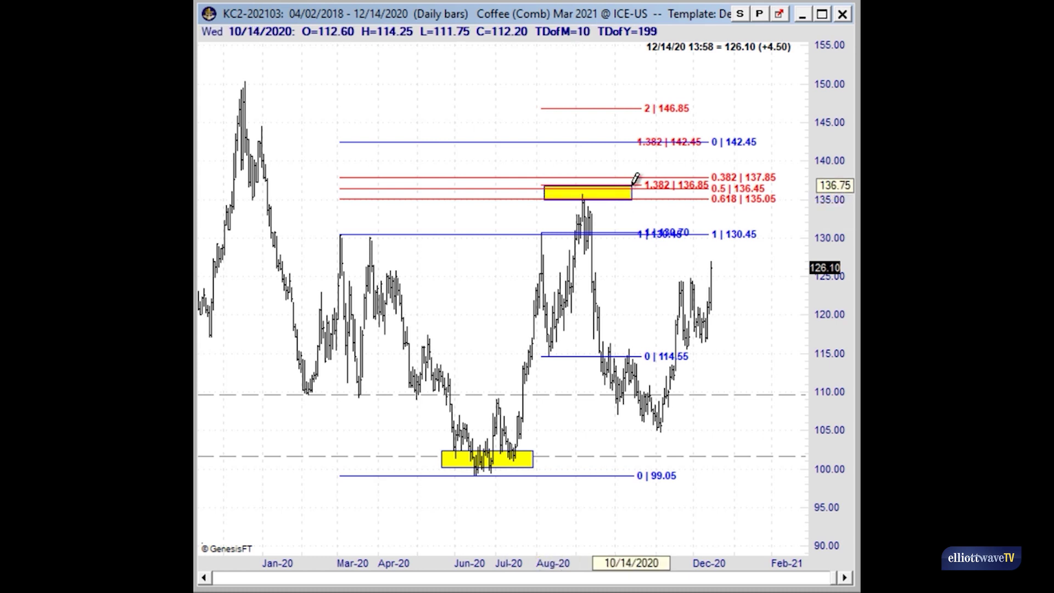
right_click(618, 109)
left_click(634, 140)
right_click(446, 178)
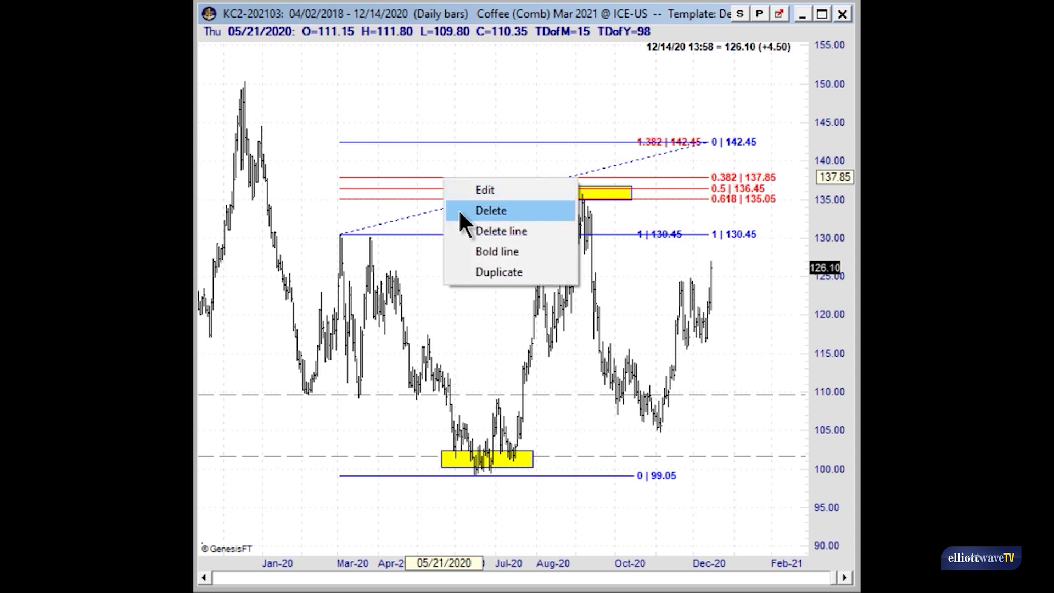